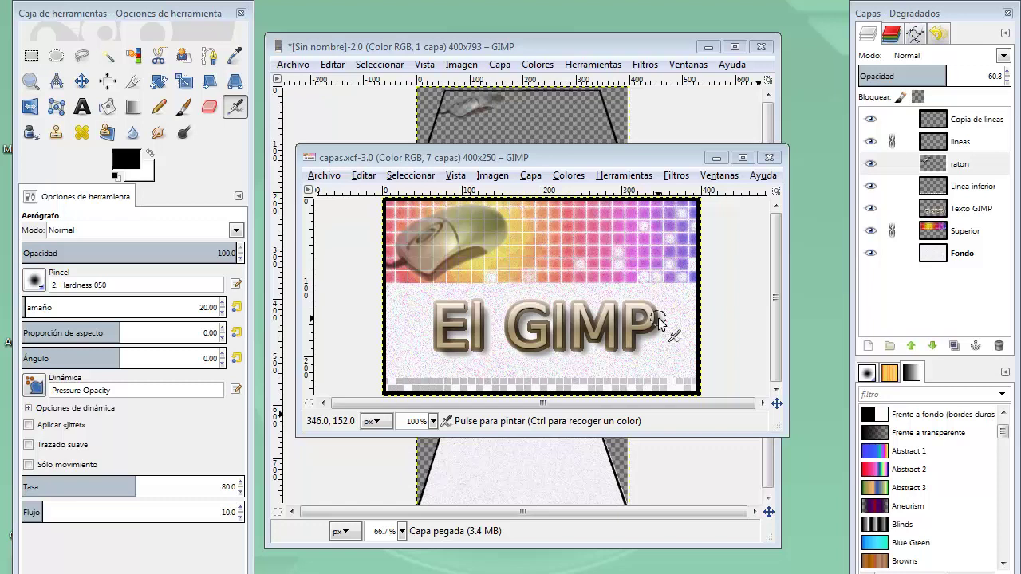
Step: Hide the Copia de lineas layer and flick the lineas layer's visibility off and on
{"action": "left_click", "coordinate": [607, 160]}
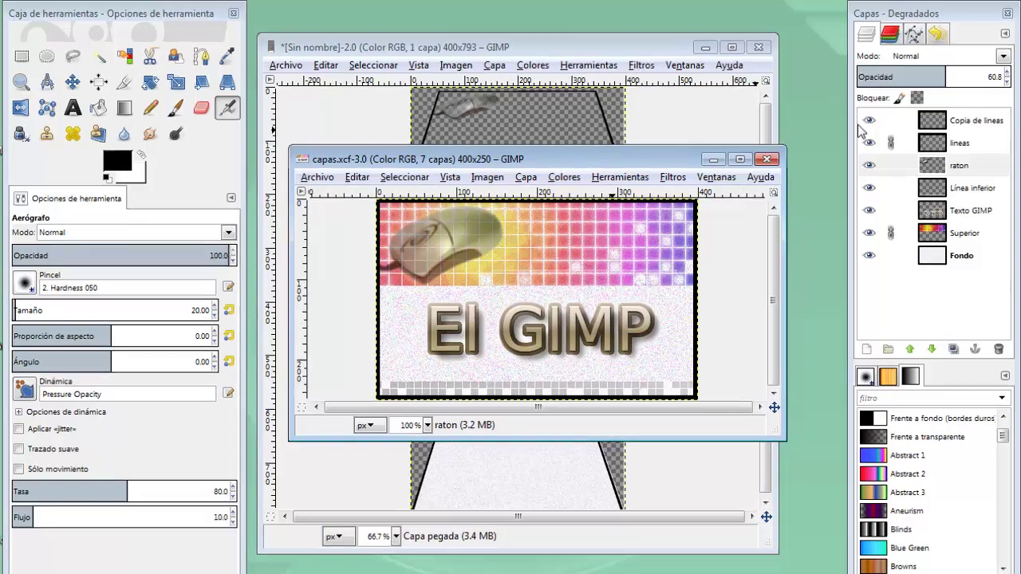
{"action": "left_click", "coordinate": [870, 119]}
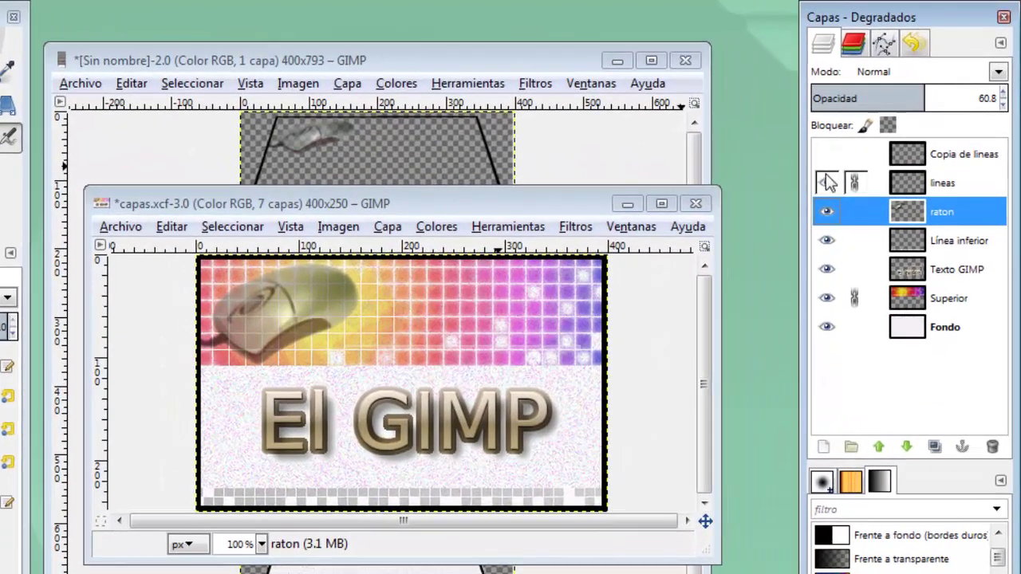
{"action": "left_click", "coordinate": [826, 182]}
{"action": "left_click", "coordinate": [826, 182]}
{"action": "left_click", "coordinate": [826, 183]}
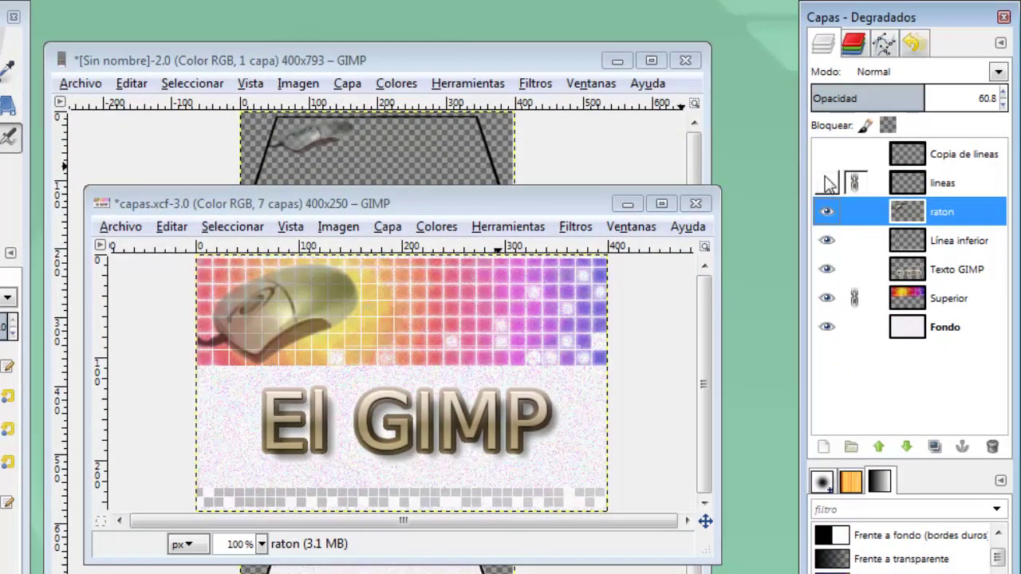
{"action": "left_click", "coordinate": [826, 182]}
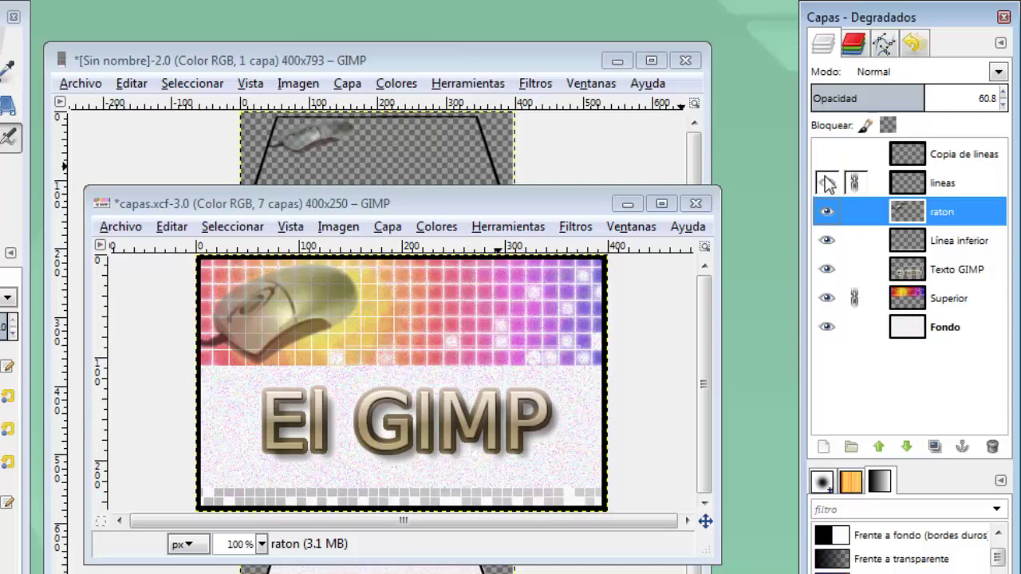
{"action": "left_click", "coordinate": [826, 182]}
{"action": "left_click", "coordinate": [826, 182]}
{"action": "left_click", "coordinate": [827, 183]}
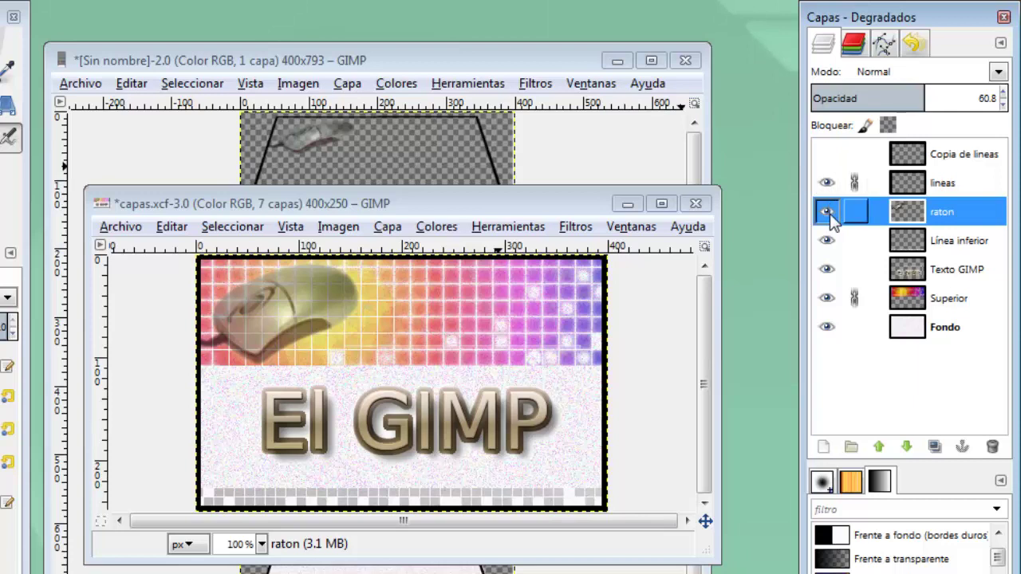
Step: Toggle the raton, Línea inferior, Texto GIMP, Superior and Fondo layers off and on
{"action": "left_click", "coordinate": [828, 212]}
{"action": "left_click", "coordinate": [828, 212]}
{"action": "left_click", "coordinate": [827, 240]}
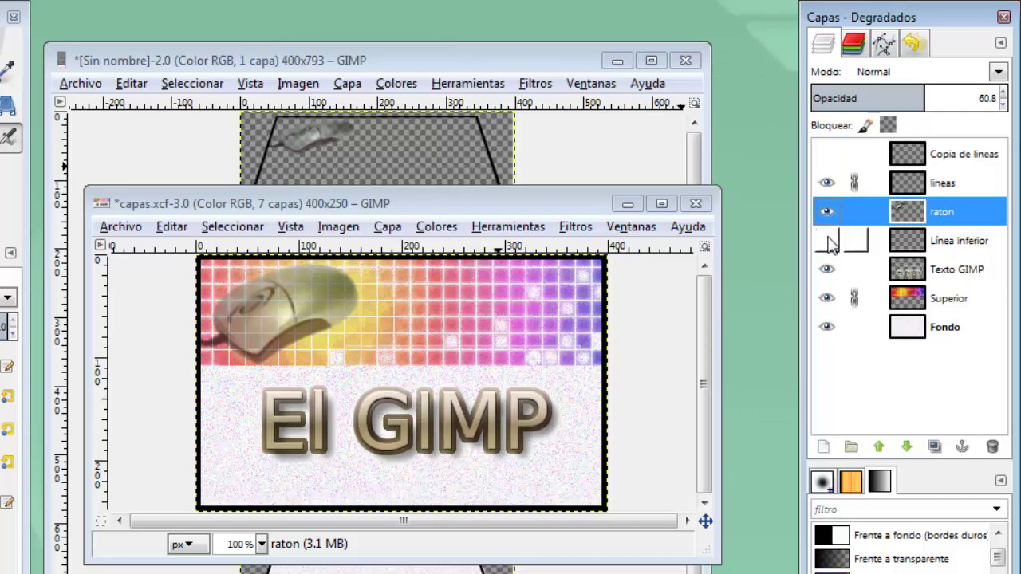
{"action": "left_click", "coordinate": [827, 269]}
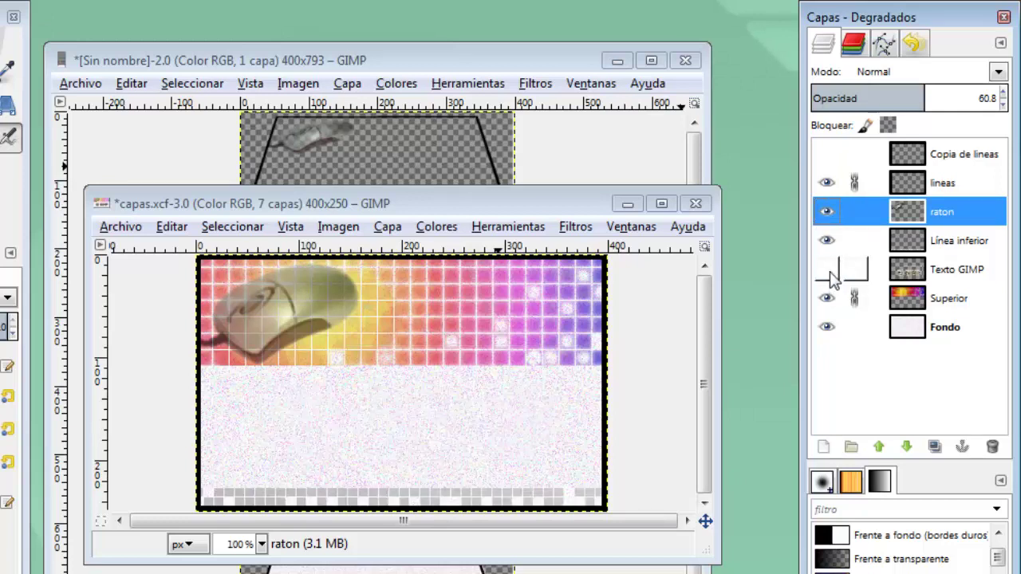
{"action": "left_click", "coordinate": [827, 270]}
{"action": "left_click", "coordinate": [827, 270]}
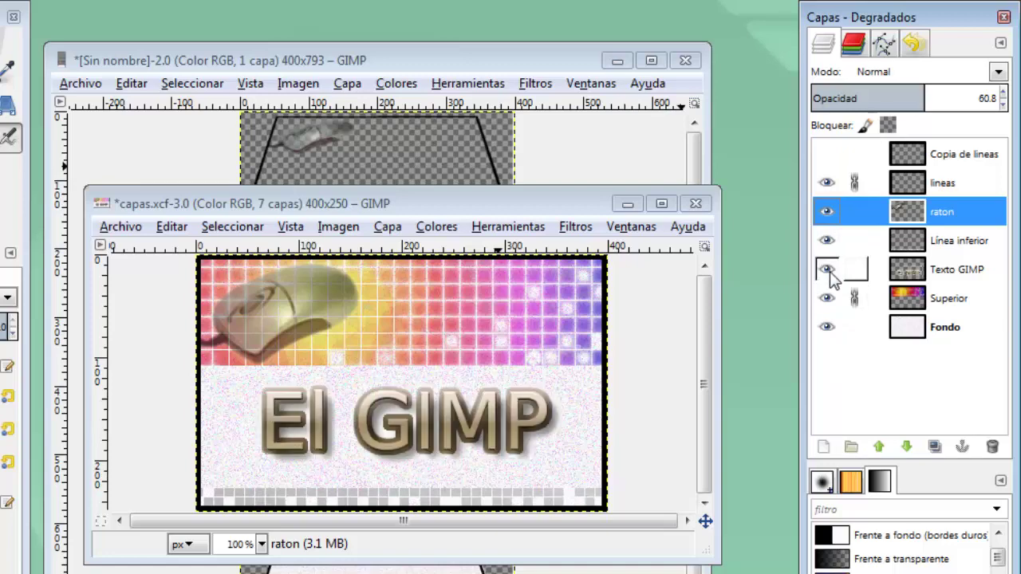
{"action": "left_click", "coordinate": [827, 298]}
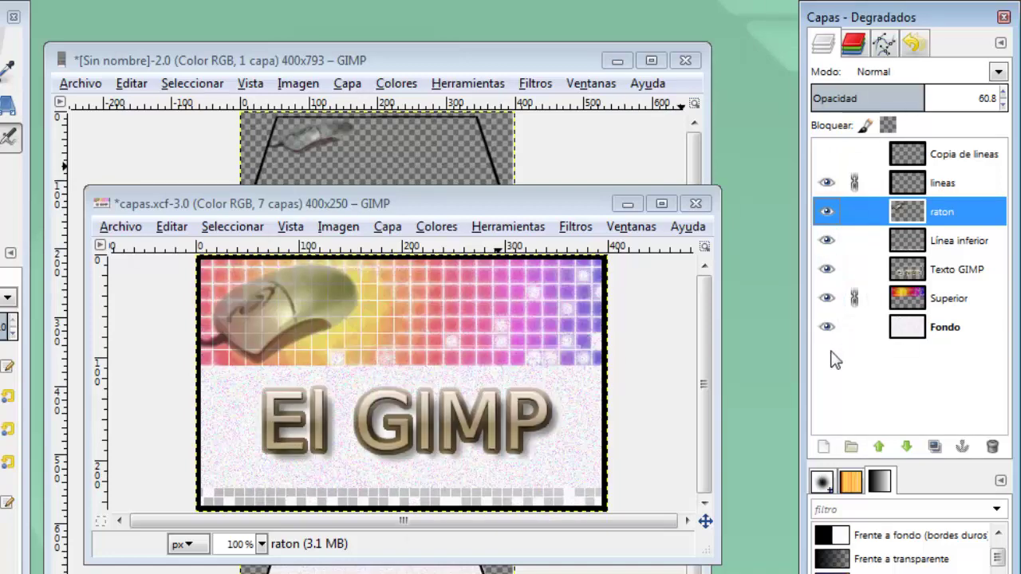
{"action": "left_click", "coordinate": [832, 334]}
{"action": "left_click", "coordinate": [832, 333]}
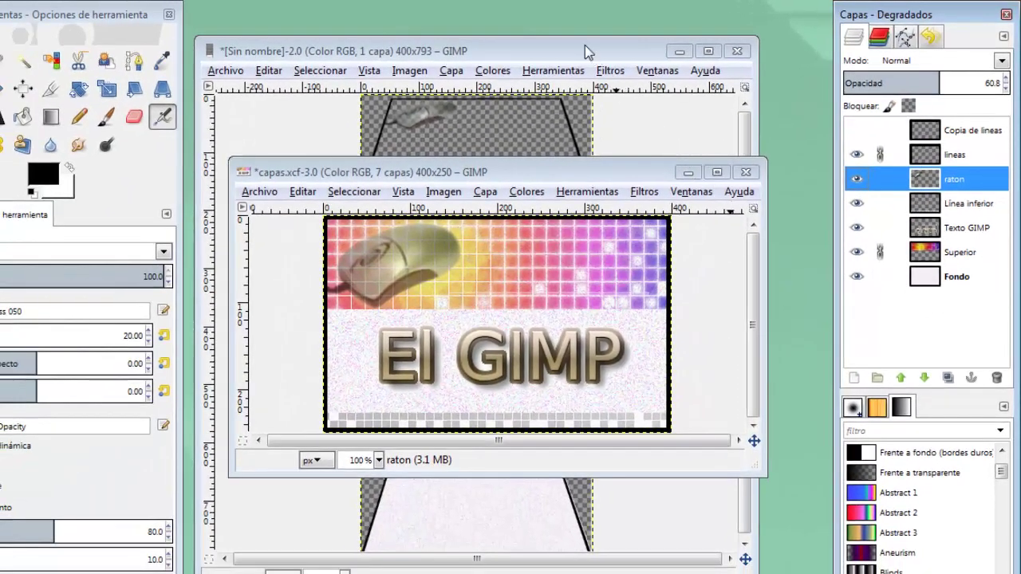
Step: Close the [Sin nombre] stacked-layers image, discarding its changes
{"action": "left_click", "coordinate": [585, 45]}
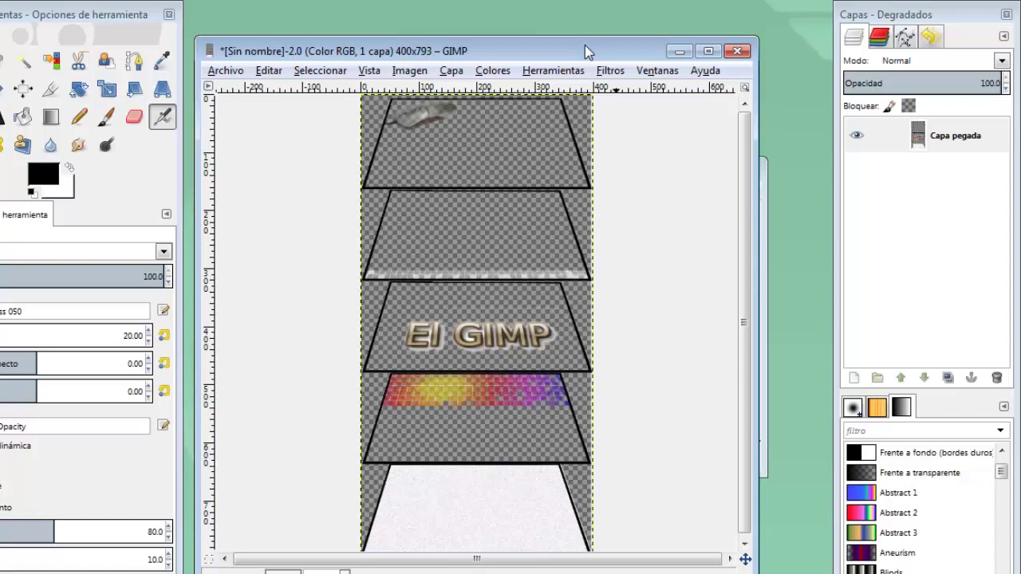
{"action": "left_click", "coordinate": [737, 51]}
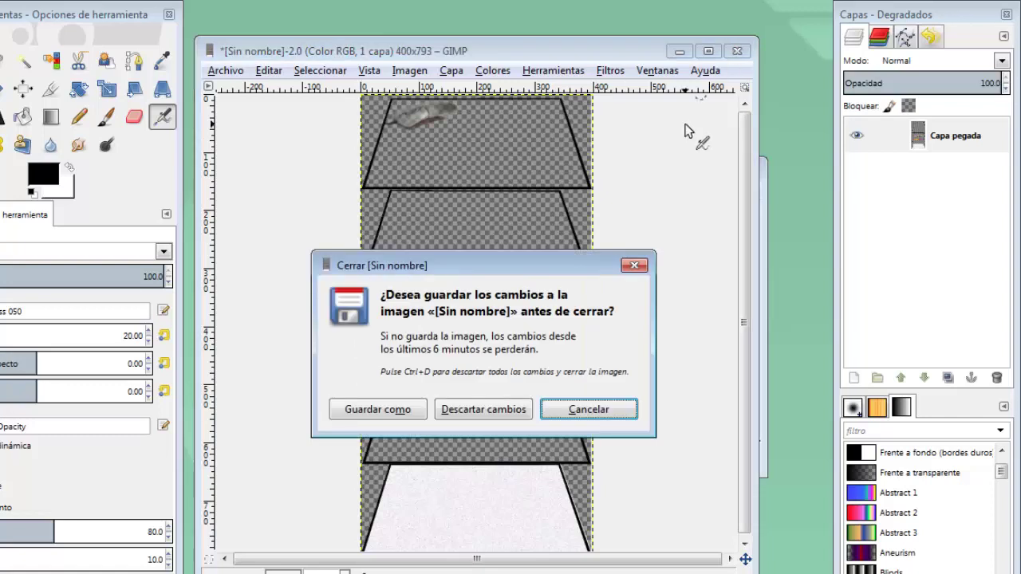
{"action": "left_click", "coordinate": [493, 410]}
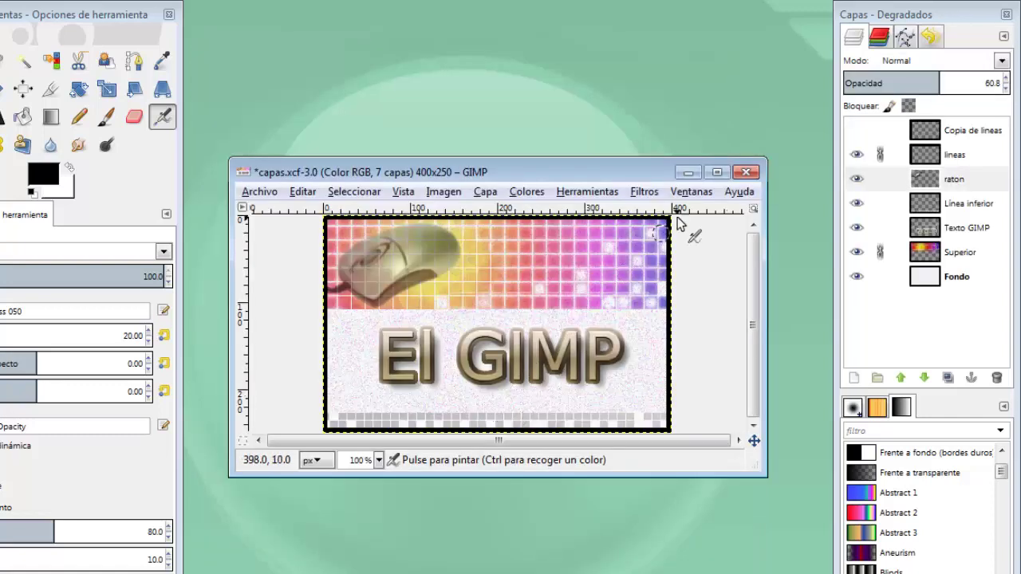
Step: Close the Capas - Degradados dock and reopen it from recently closed docks
{"action": "left_click", "coordinate": [1006, 15]}
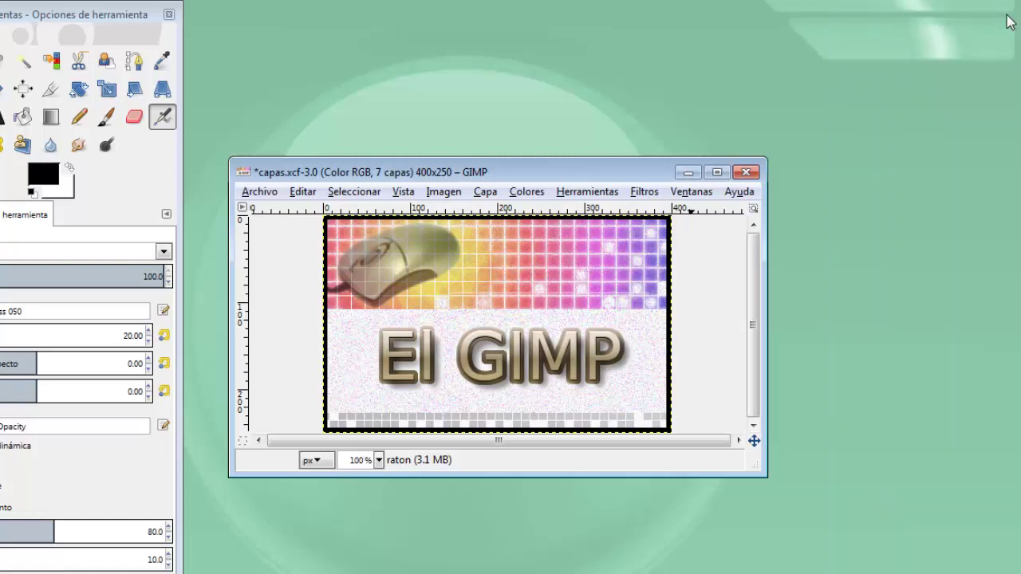
{"action": "left_click", "coordinate": [686, 192]}
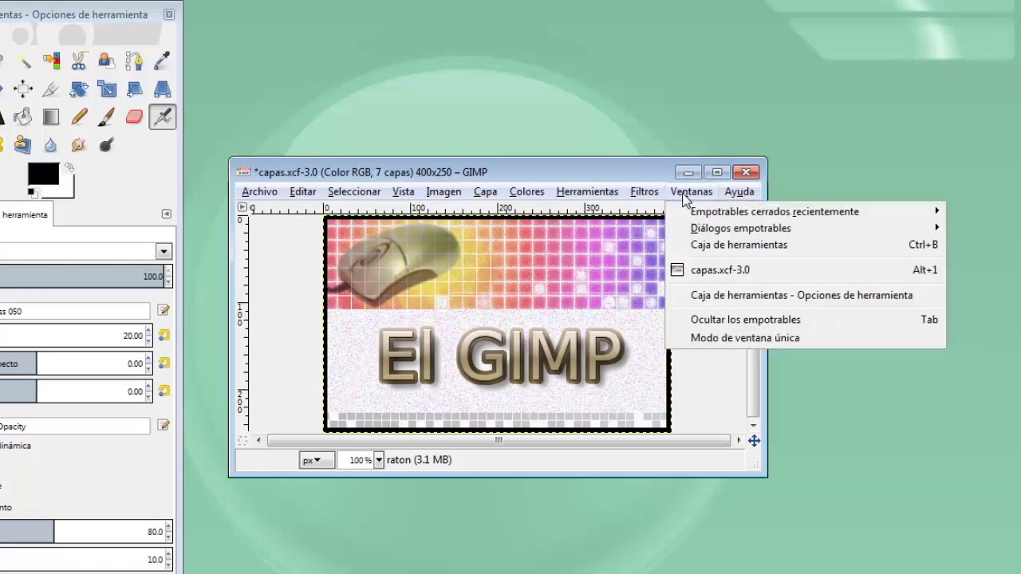
{"action": "mouse_move", "coordinate": [773, 212]}
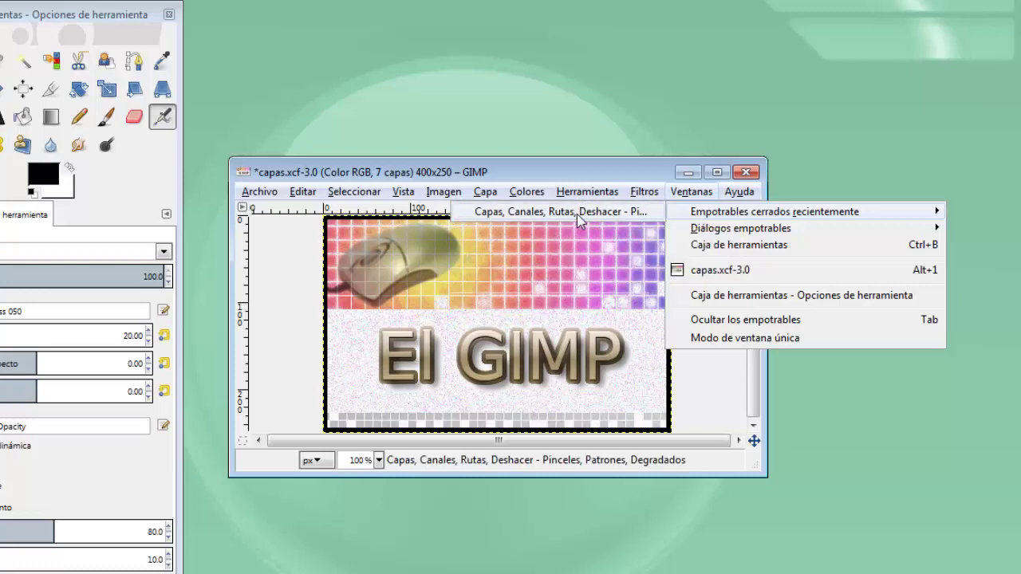
{"action": "left_click", "coordinate": [577, 214]}
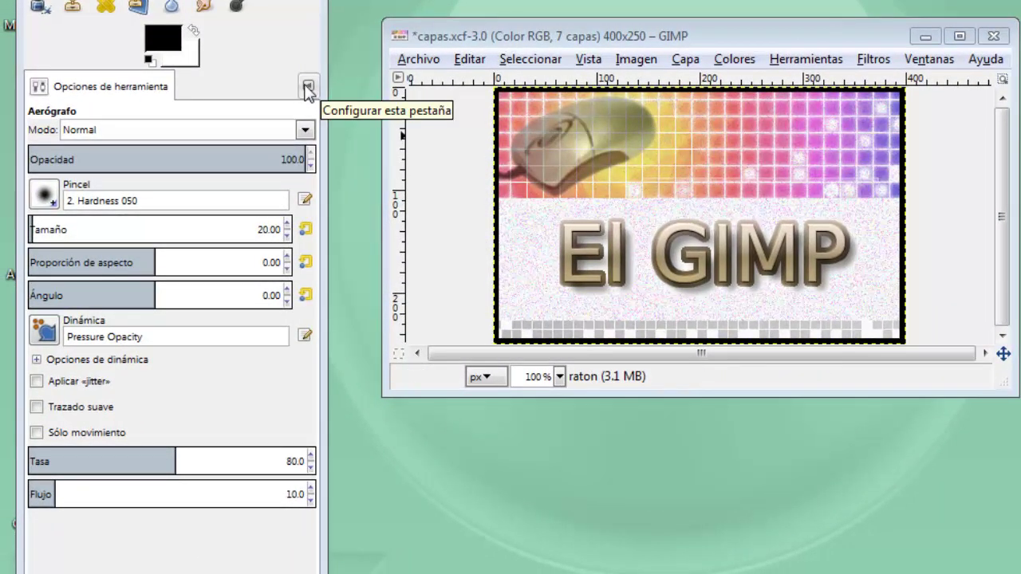
Step: Add a Capas tab to the tool options dock, then open that tab's menu to remove it
{"action": "left_click", "coordinate": [307, 87]}
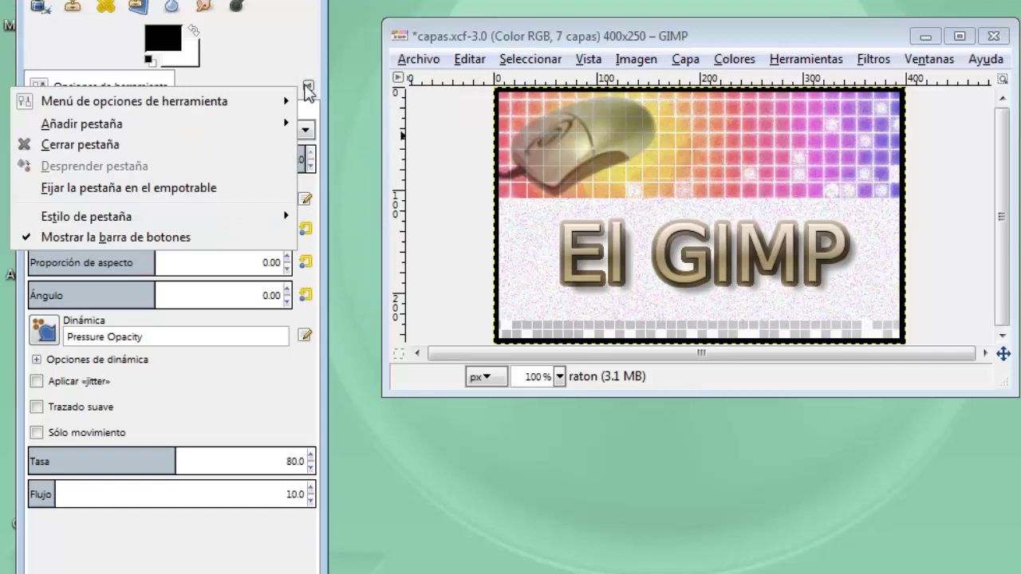
{"action": "mouse_move", "coordinate": [120, 124]}
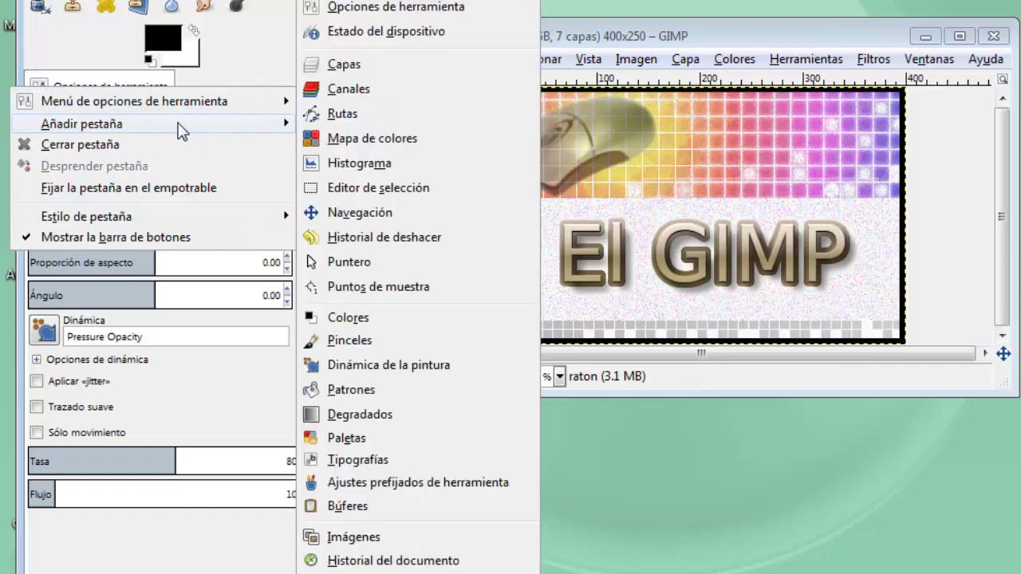
{"action": "left_click", "coordinate": [348, 65]}
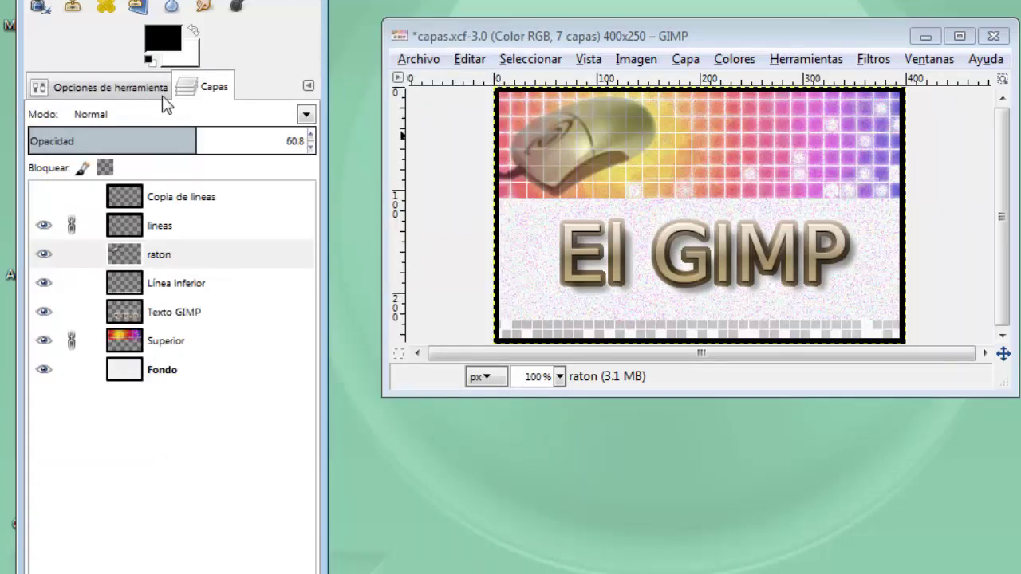
{"action": "left_click", "coordinate": [308, 85]}
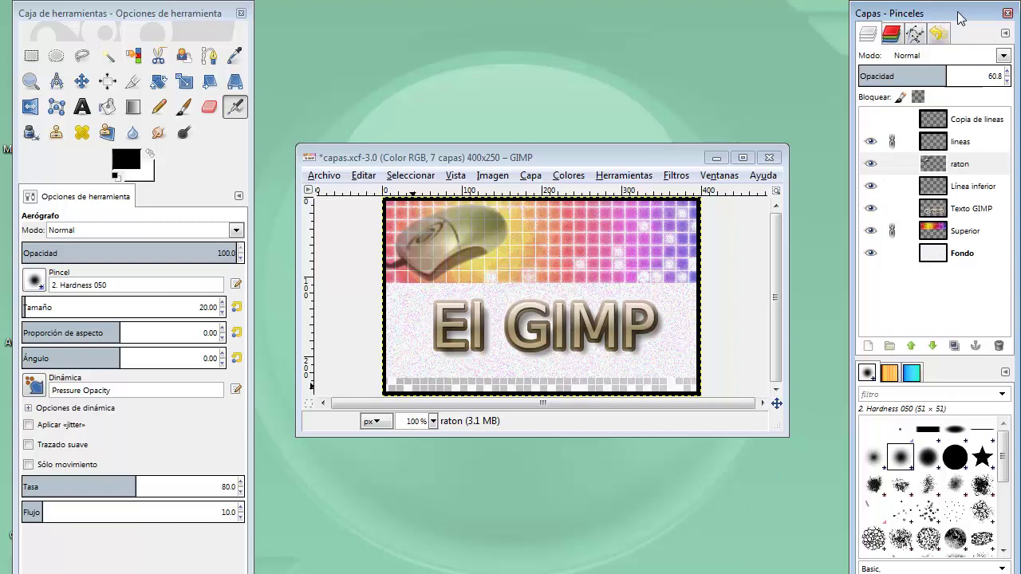
Step: View the Capas, Canales and Rutas panels in turn, ending on the Deshacer history
{"action": "left_click", "coordinate": [868, 35]}
{"action": "left_click", "coordinate": [892, 36]}
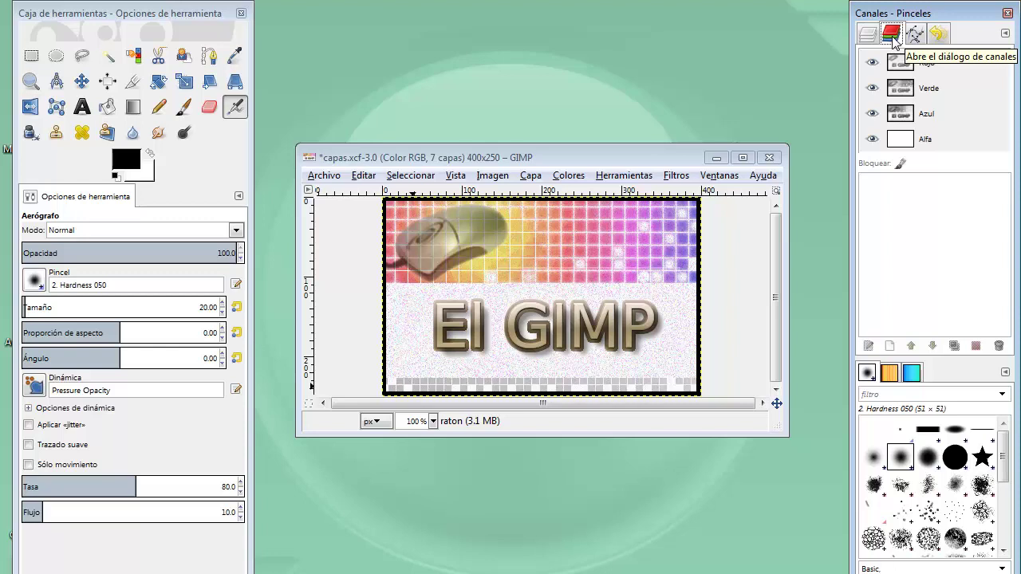
{"action": "left_click", "coordinate": [917, 37]}
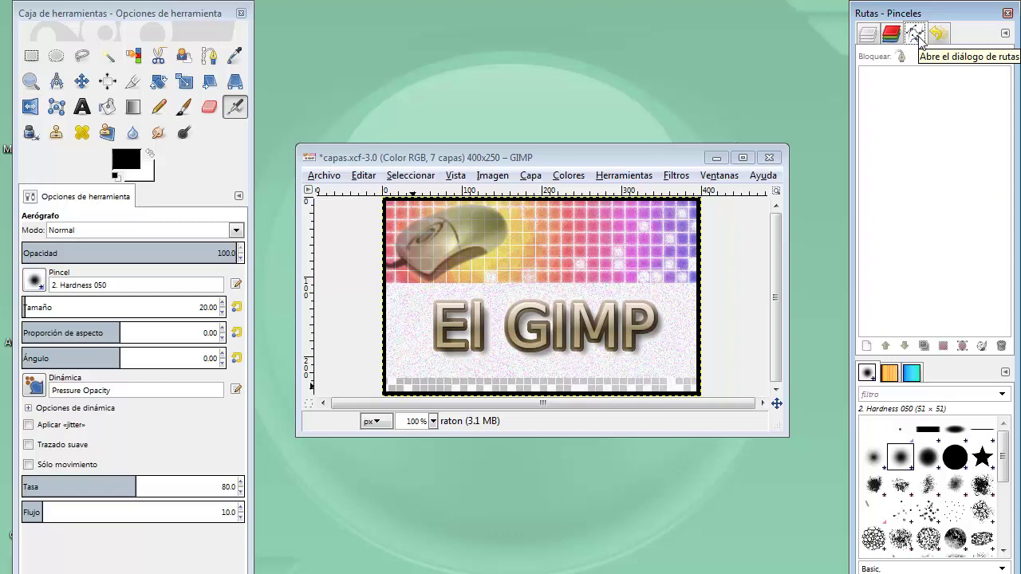
{"action": "left_click", "coordinate": [936, 37]}
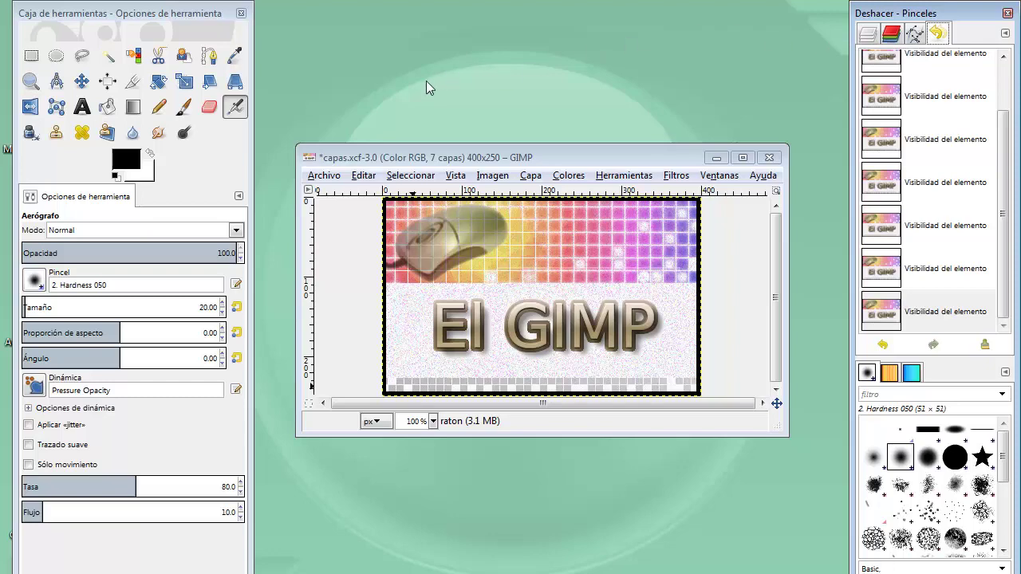
Step: Open Preferencias from the Editar menu
{"action": "left_click", "coordinate": [363, 176]}
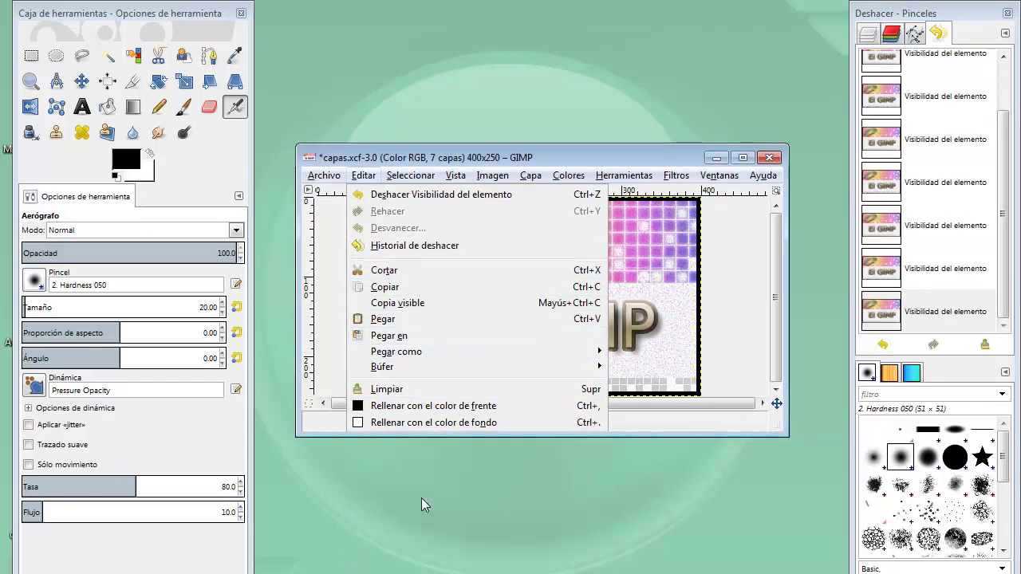
{"action": "left_click", "coordinate": [422, 499]}
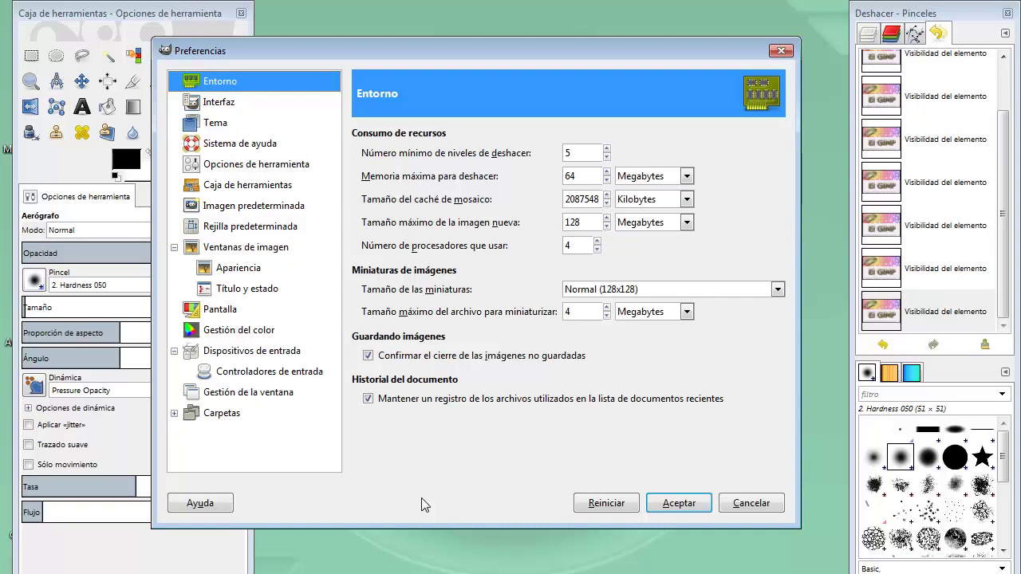
Step: Cancel the Preferencias dialog without changes
{"action": "left_click", "coordinate": [751, 503]}
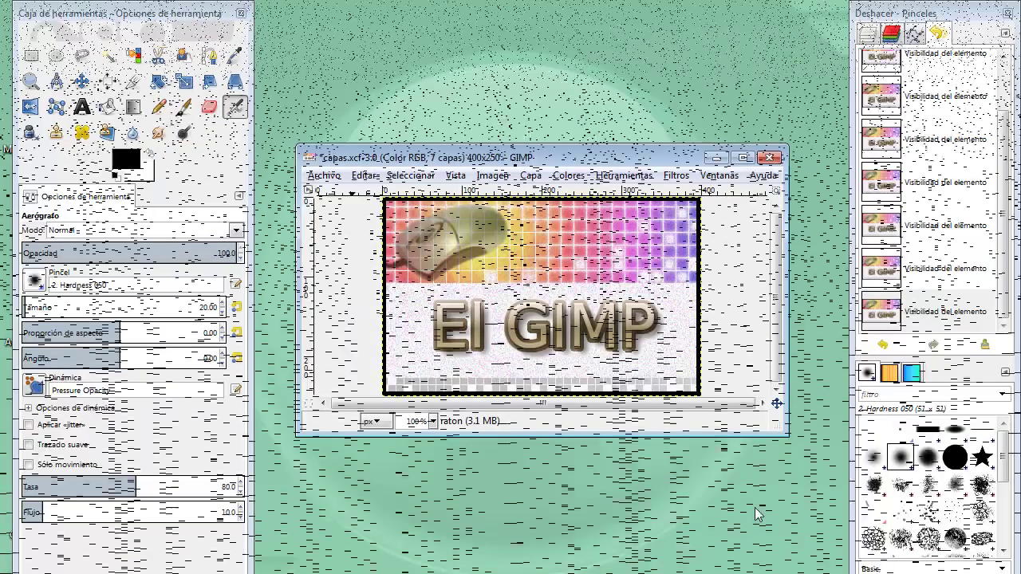